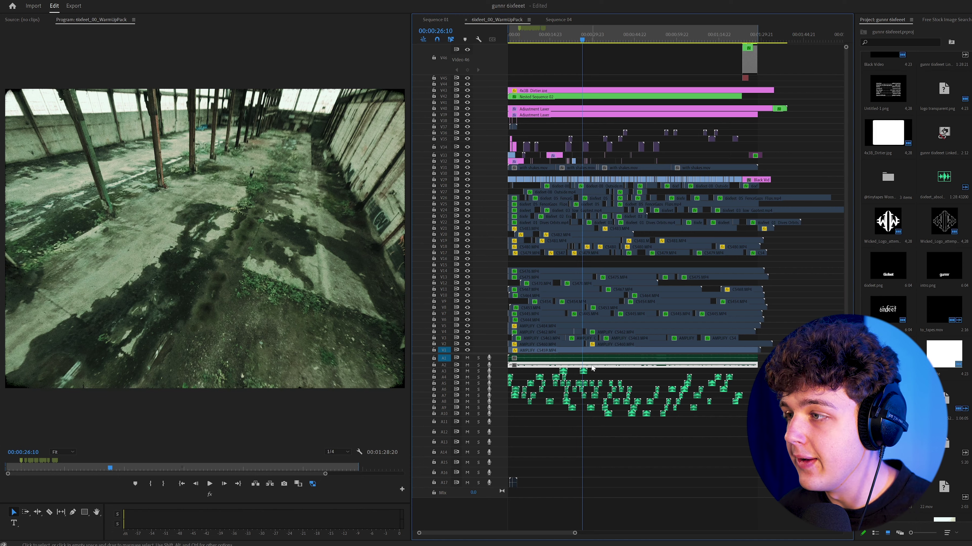
Play back the edited sequence from 00:00:26:10 and replay the section around 00:00:35.
key("space")
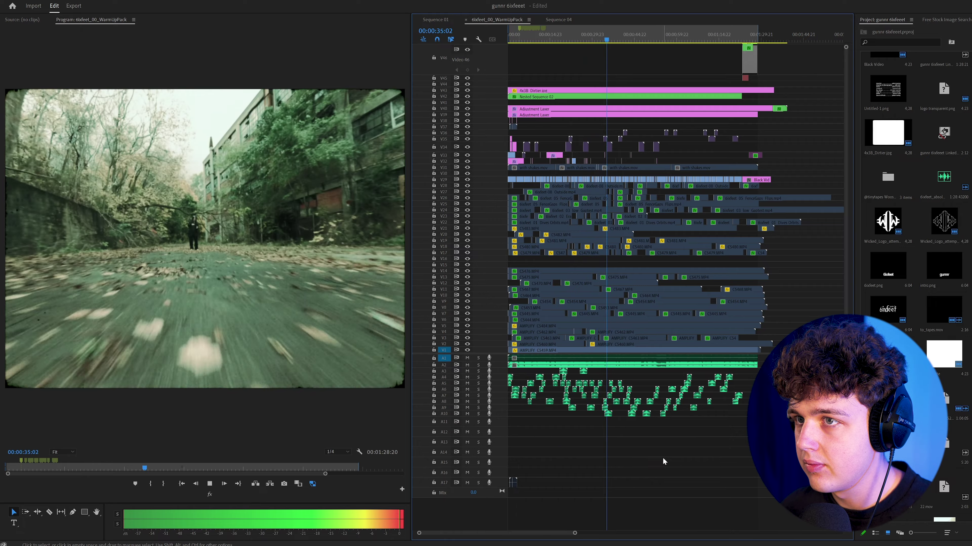
key("space")
left_click(625, 365)
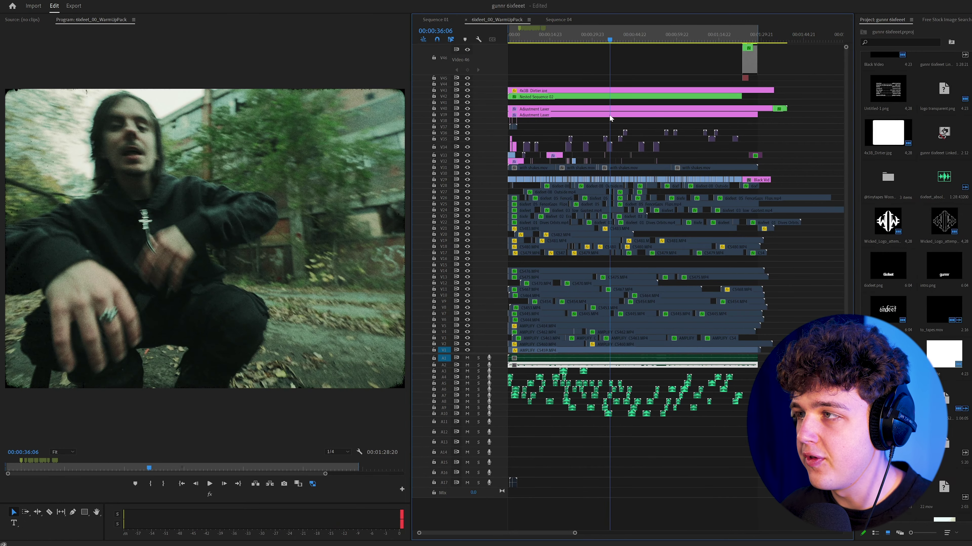
key("space")
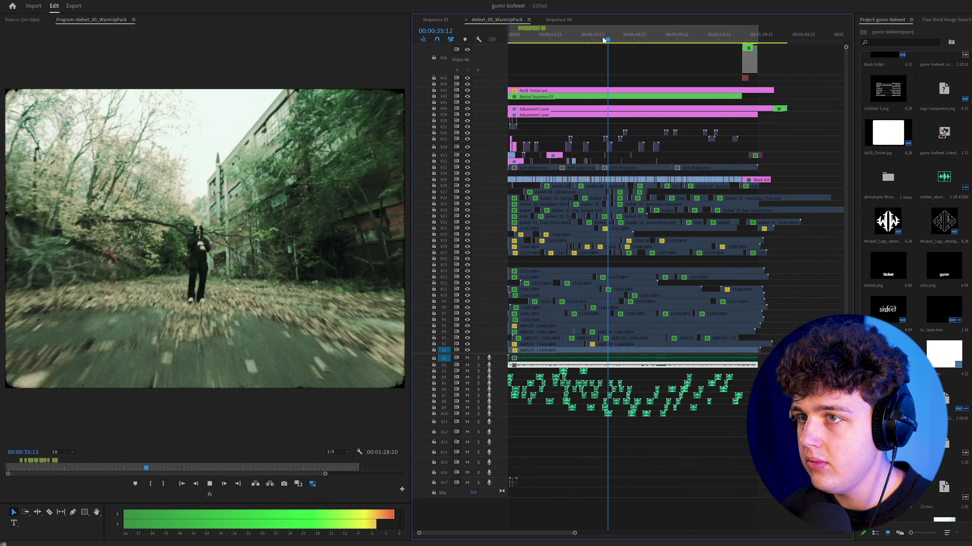
key("space")
Open the Fast bin inside the whoosh sounds bin and preview WOOSH 34.wav and another whoosh.
scroll(620, 412, "up", 5)
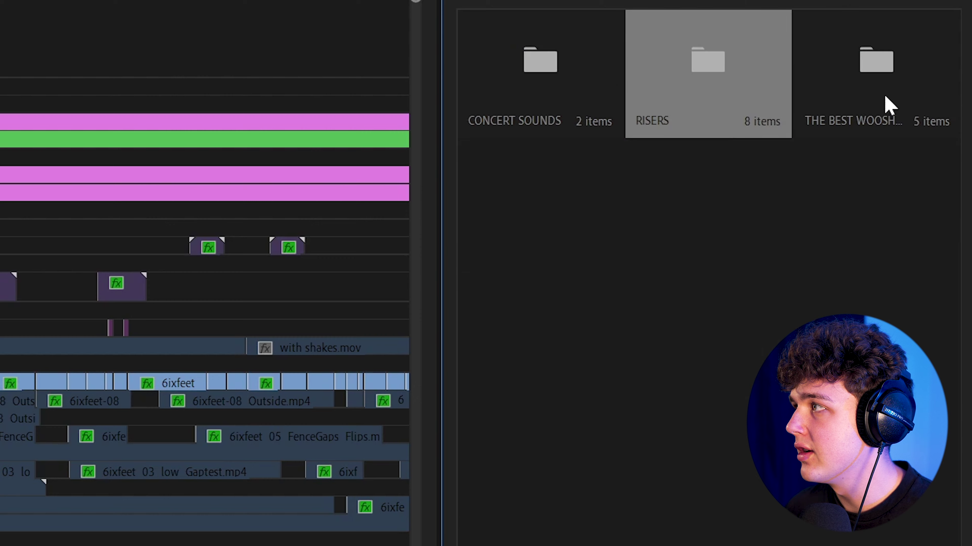
double_click(867, 70)
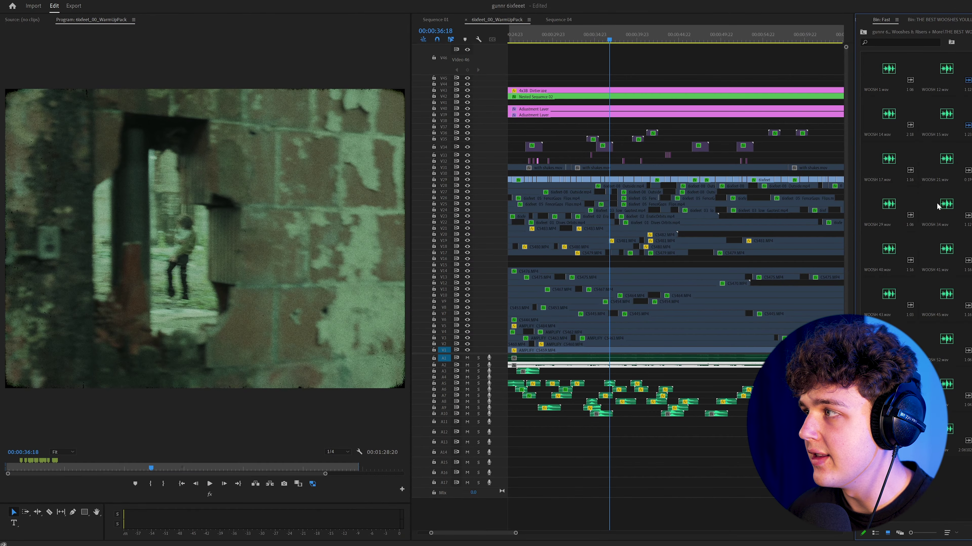
double_click(936, 206)
key("space")
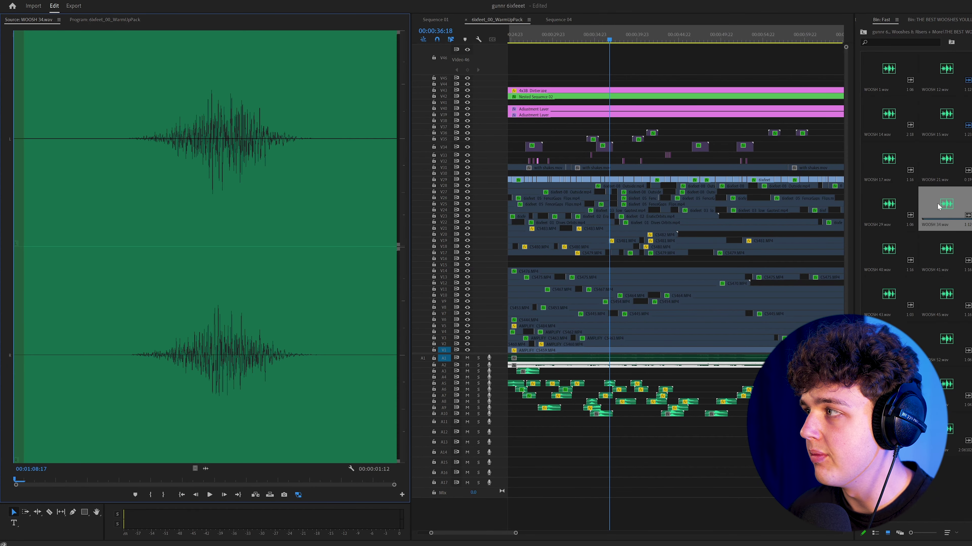
double_click(888, 207)
key("space")
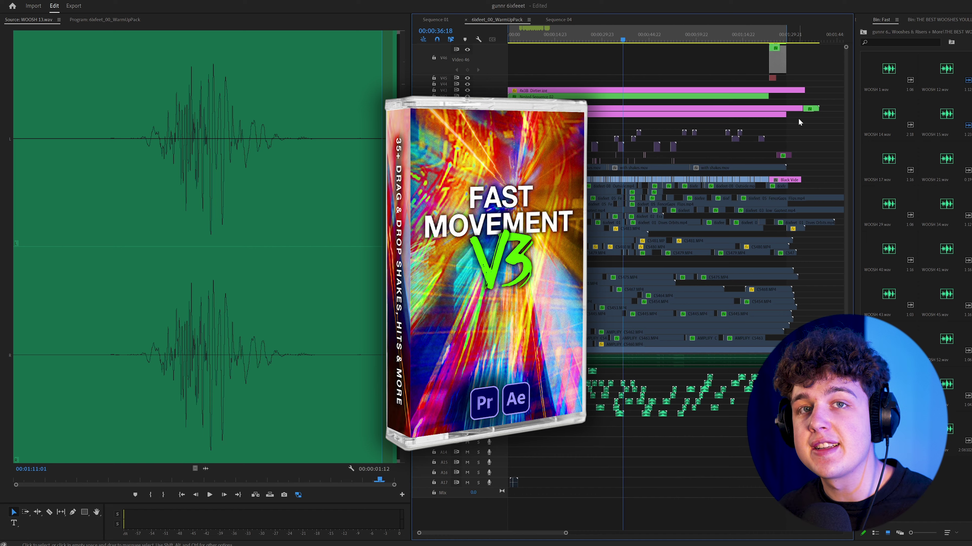
Enable the shake and film overlay clips on the tracks above the footage and play back the sequence.
left_click_drag(798, 120, 479, 170)
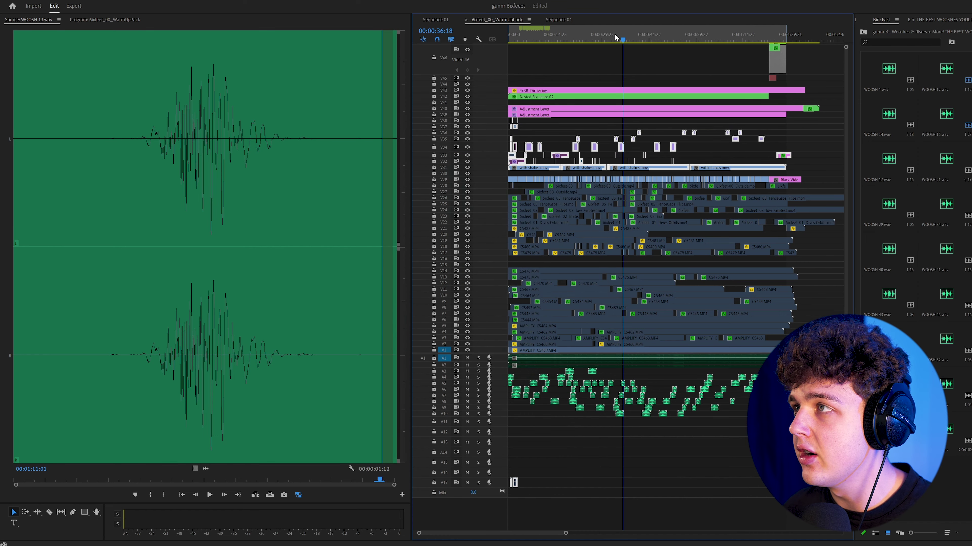
left_click(598, 35)
key("space")
left_click(592, 35)
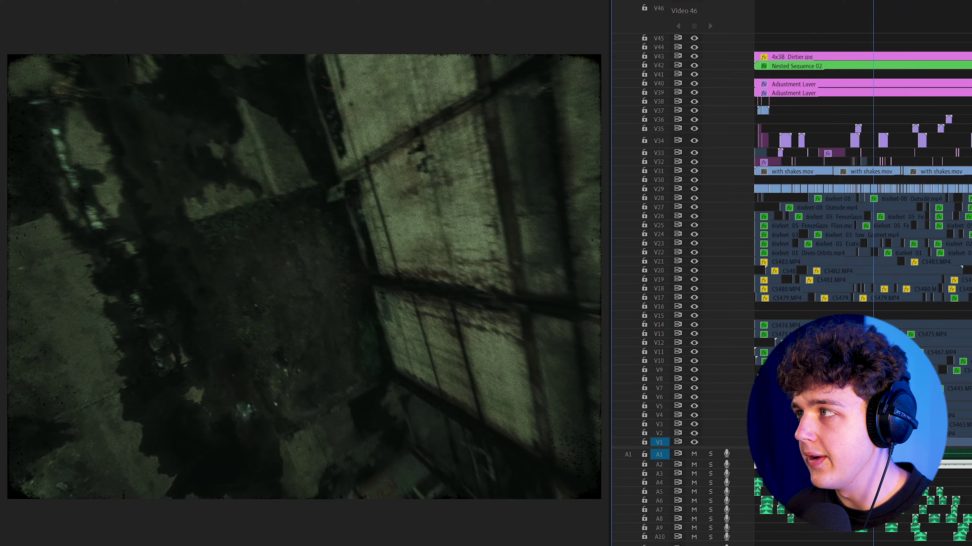
Disable the overlay clips above the footage and the whoosh sound-effect clips, and play back the bare edit.
left_click_drag(971, 101, 710, 170)
left_click_drag(969, 544, 722, 476)
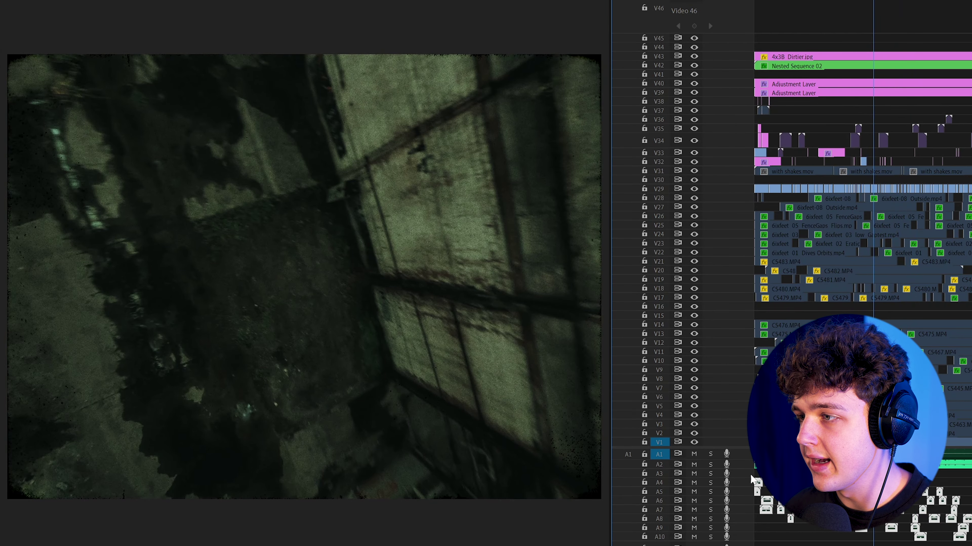
key("space")
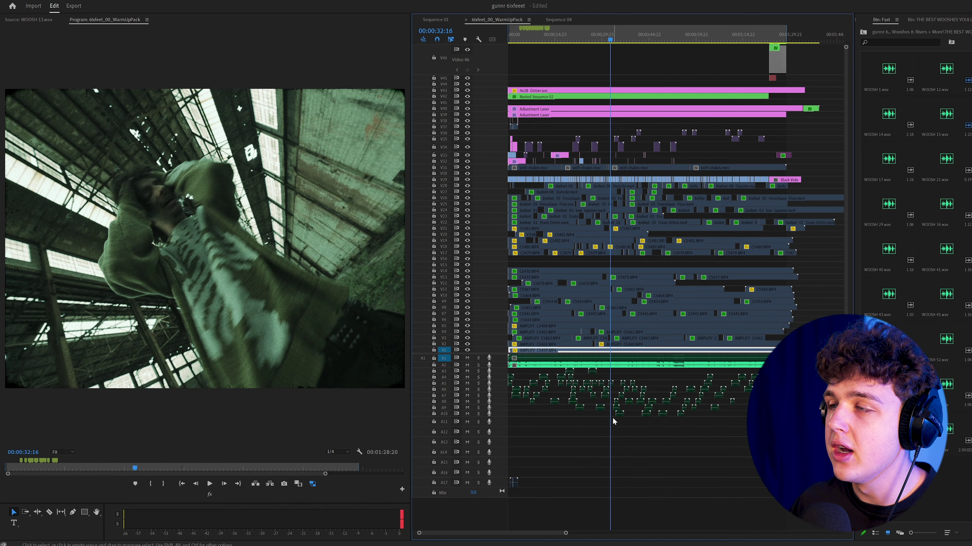
Create a new adjustment layer and place it on video track 37 just before the 00:00:32:14 playhead.
key("equal")
left_click(617, 38)
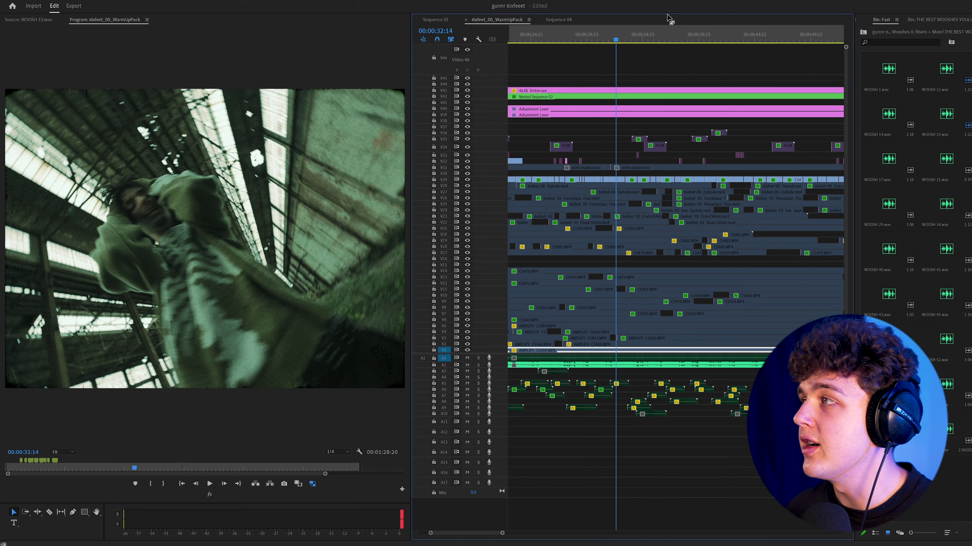
key("shift+1")
left_click(971, 533)
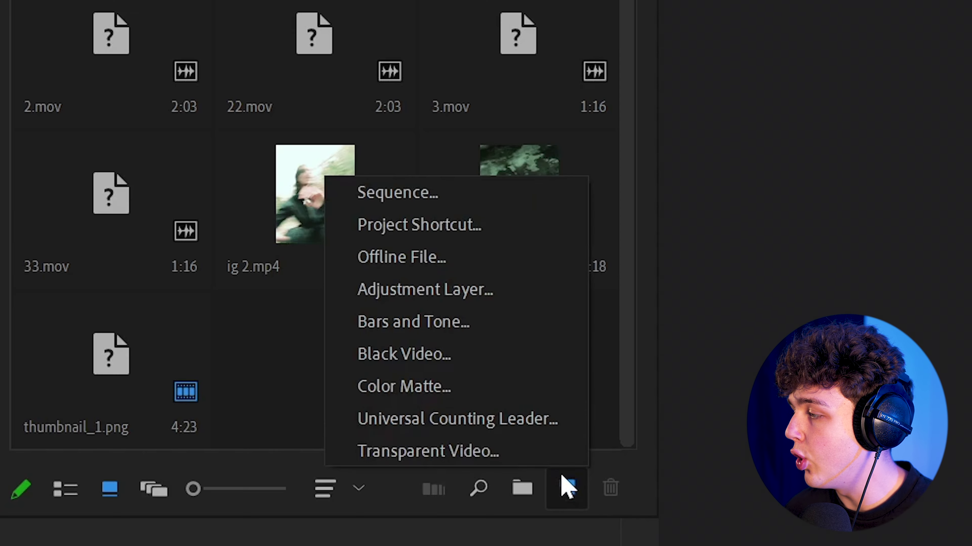
left_click(971, 485)
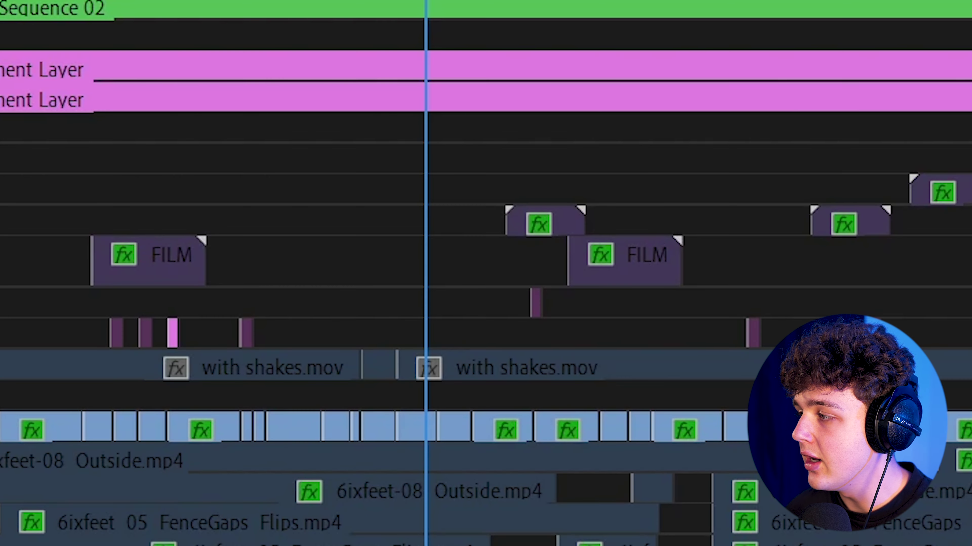
left_click_drag(627, 386, 255, 134)
left_click(968, 19)
left_click(896, 95)
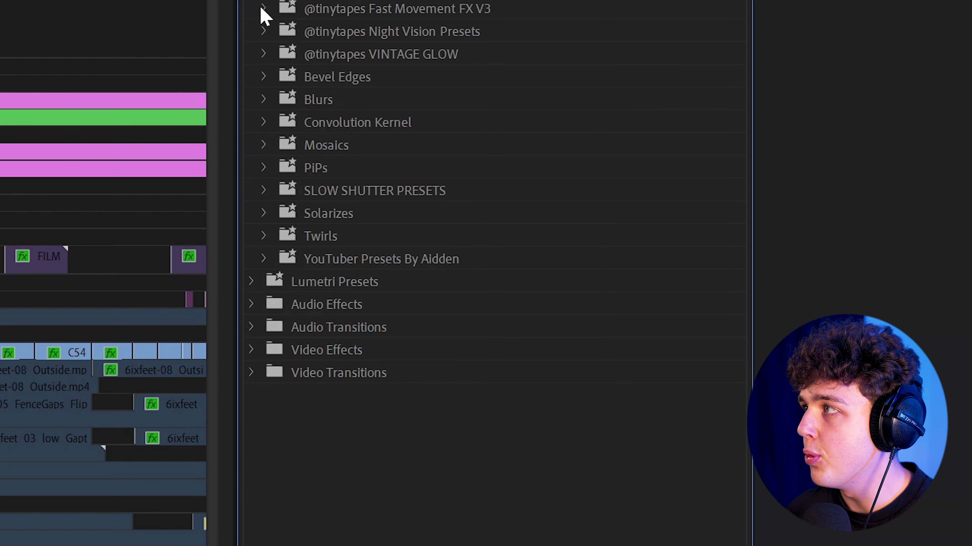
left_click(798, 58)
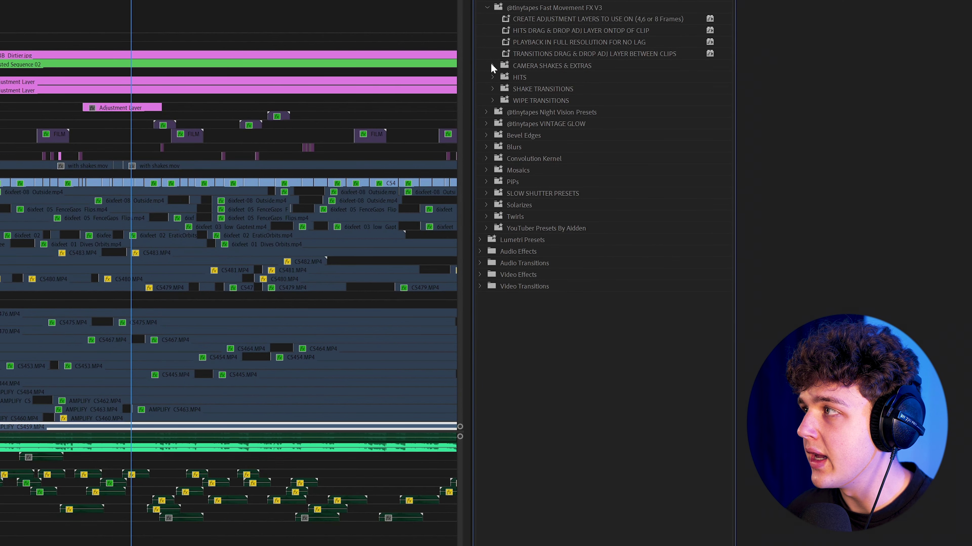
left_click(491, 64)
left_click(493, 158)
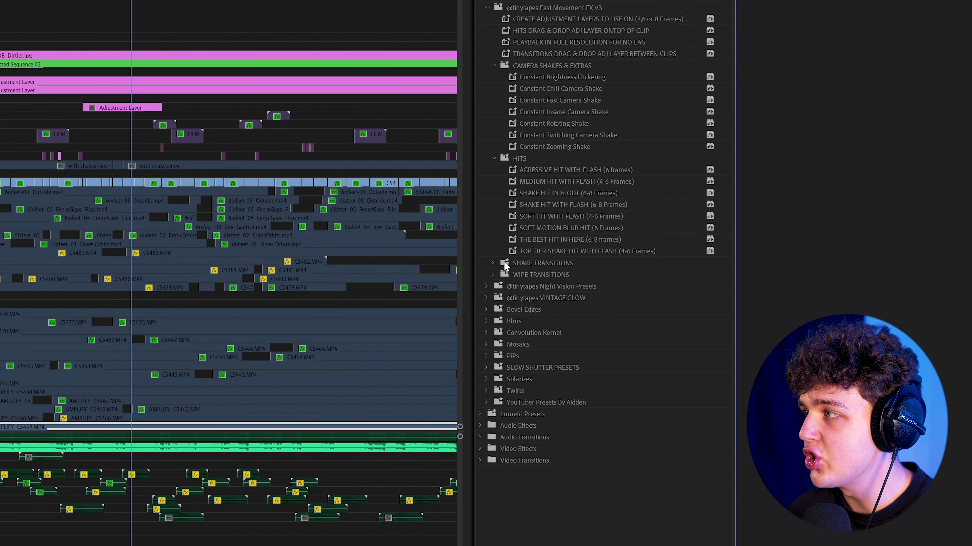
left_click(493, 263)
left_click(492, 425)
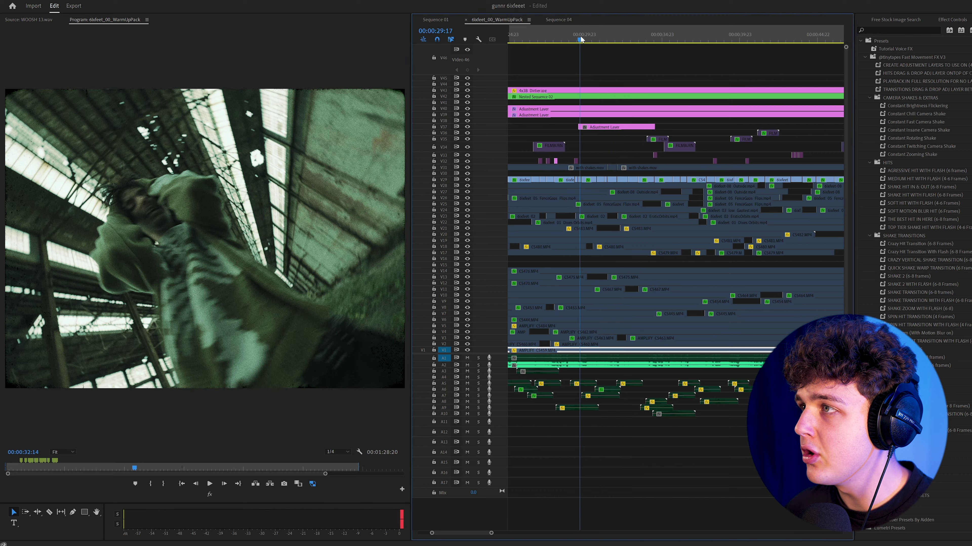
Shorten the adjustment layer to a few frames and place copies of it over three cuts on video track 32.
left_click(580, 38)
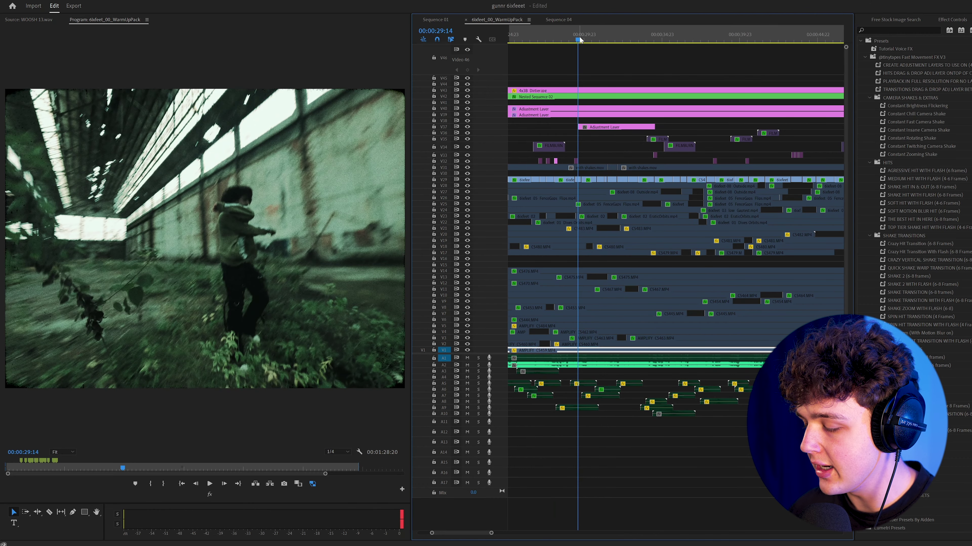
key("space")
key("equal")
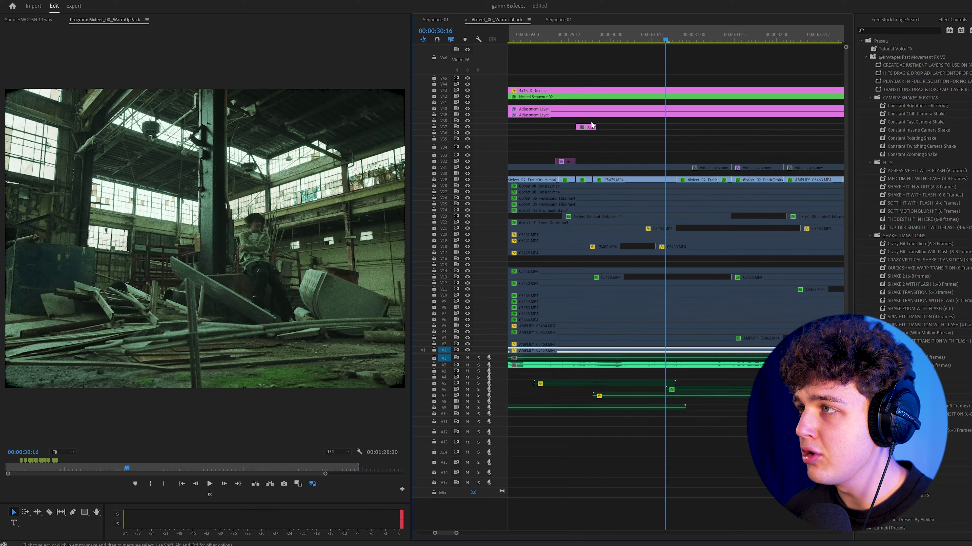
left_click_drag(589, 130, 784, 162)
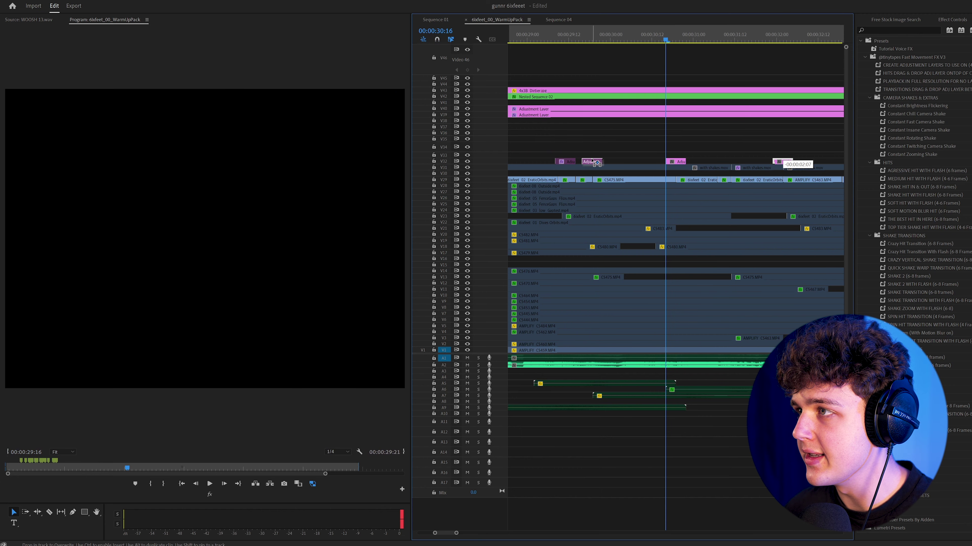
left_click_drag(592, 161, 592, 161)
Apply the Agressive Hit With Flash, Crazy Hit Transition and Top Tier Shake Hit With Flash presets to the three adjustment layers.
left_click(590, 35)
left_click_drag(914, 171, 588, 164)
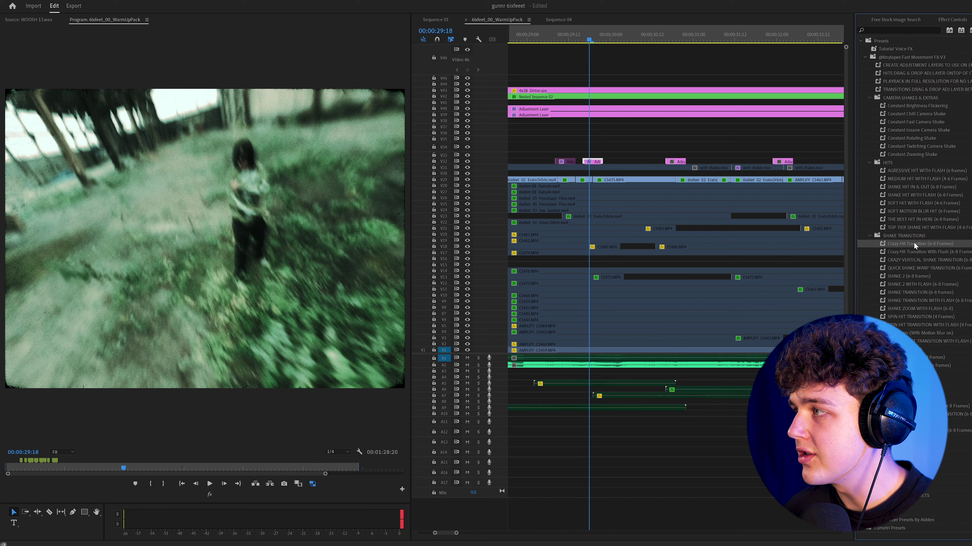
left_click_drag(913, 242, 674, 162)
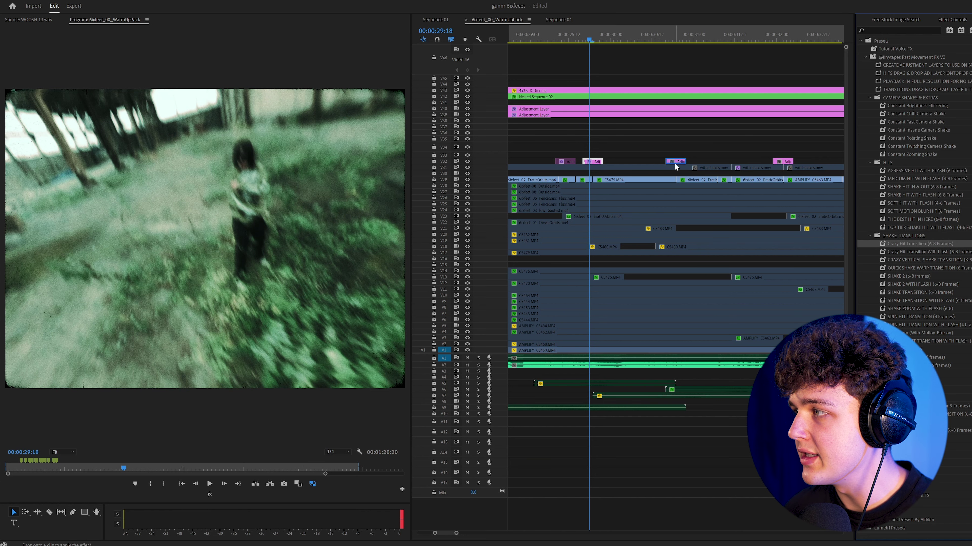
left_click(928, 357)
left_click_drag(783, 160, 783, 161)
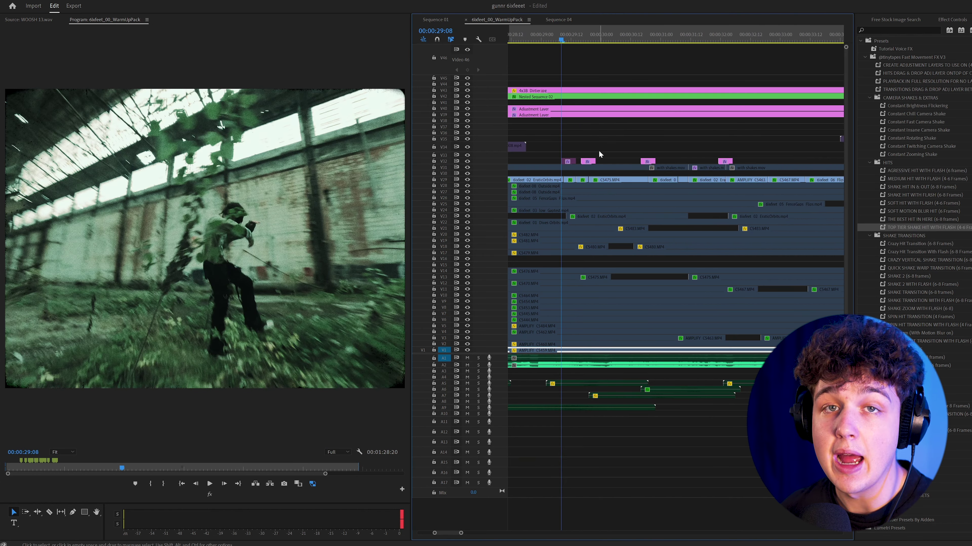
Play back and scrub through the preset effects at full resolution, and delete the three adjustment layers.
key("space")
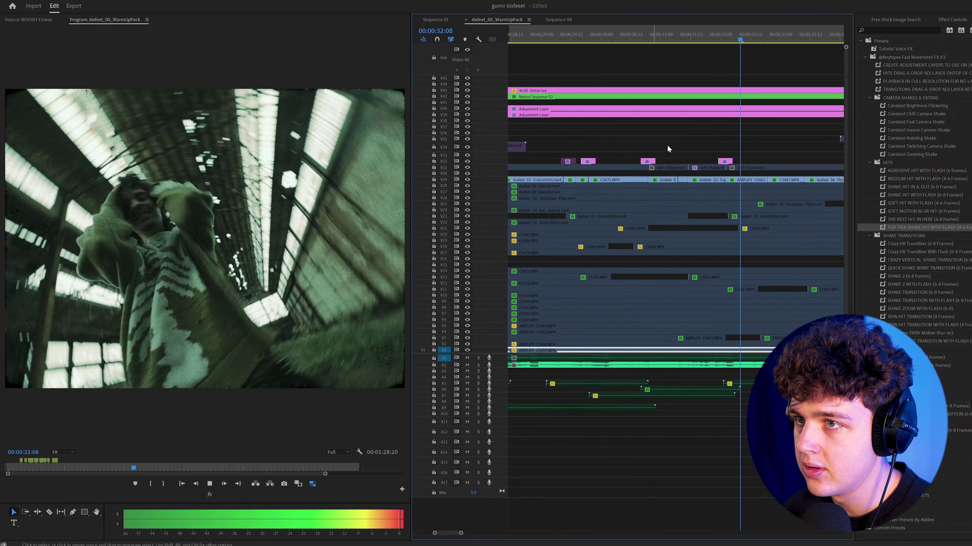
left_click(639, 39)
left_click_drag(641, 38, 693, 87)
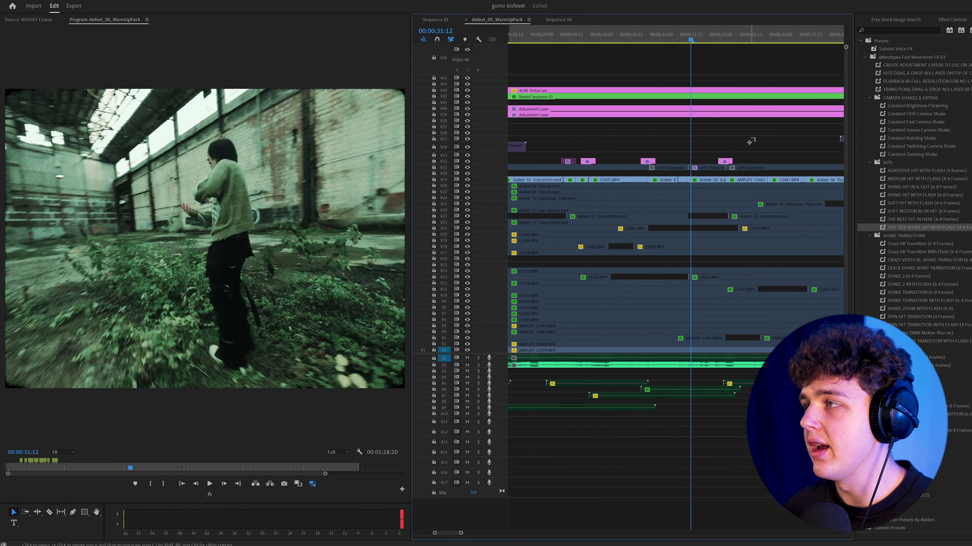
left_click(713, 36)
left_click_drag(717, 35, 722, 55)
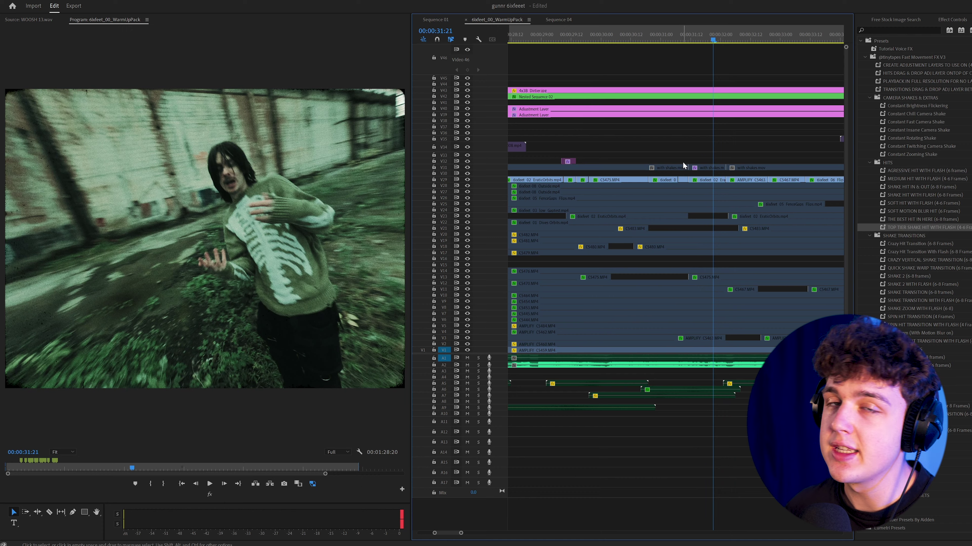
Enable the with shakes.mov clips across the whole sequence and play back the result.
scroll(683, 162, "down", 5)
scroll(700, 183, "down", 6)
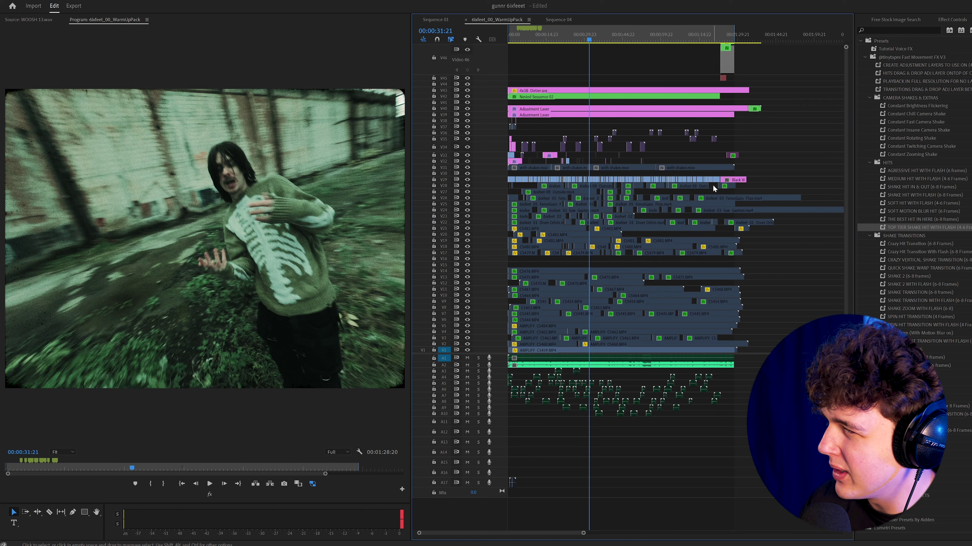
scroll(719, 180, "up", 2)
left_click_drag(805, 168, 532, 169)
key("space")
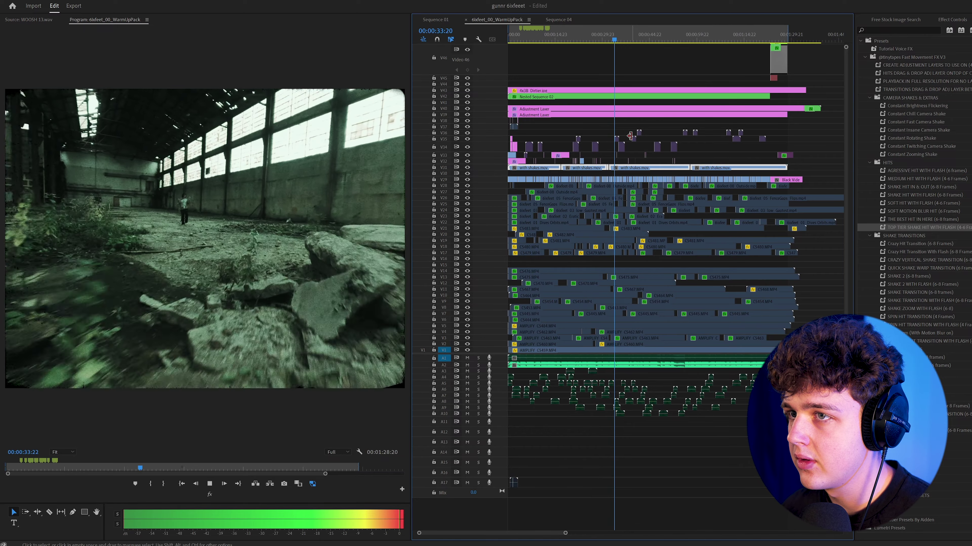
left_click(628, 148)
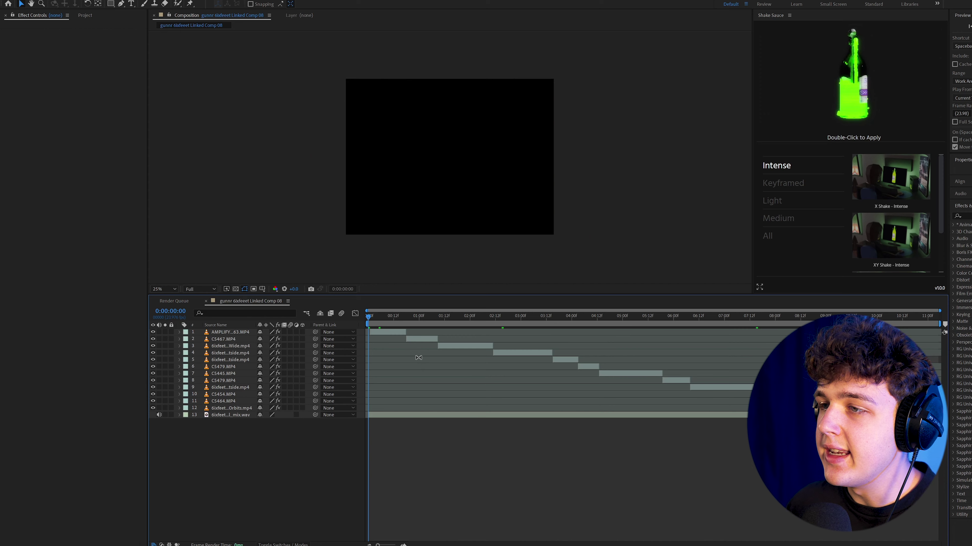
Scrub through the linked composition in After Effects and add a new adjustment layer above its clips.
left_click_drag(377, 316, 603, 360)
mouse_move(895, 187)
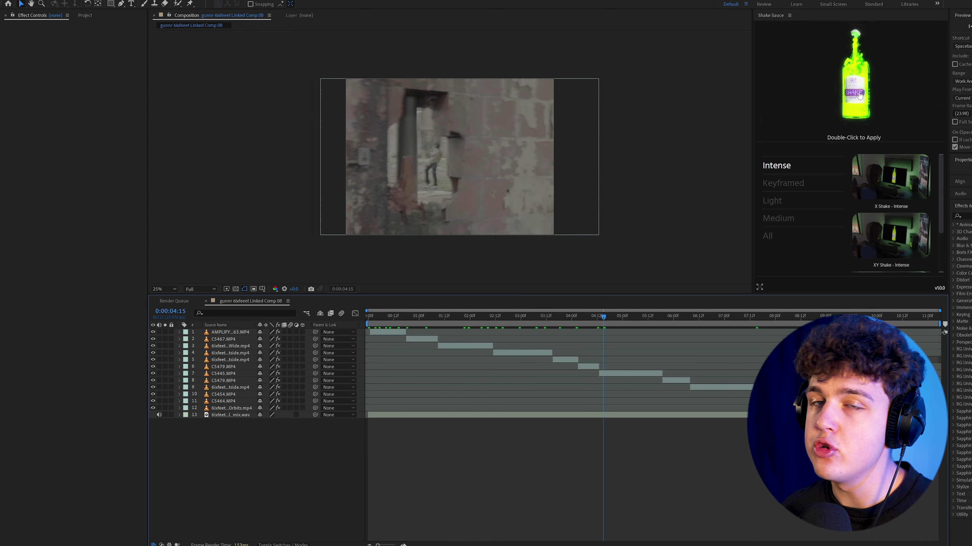
right_click(274, 454)
mouse_move(284, 456)
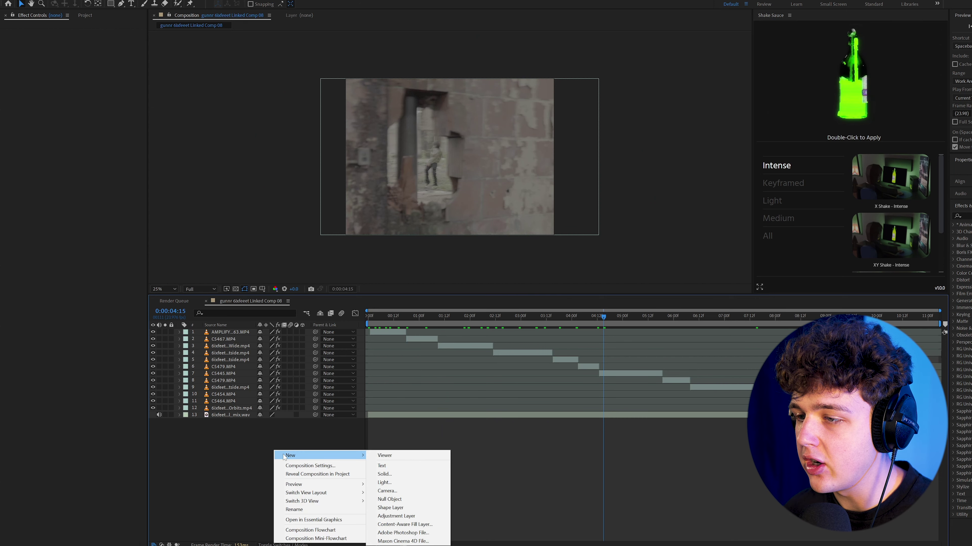
left_click(426, 516)
Place the playhead at the first cut, 0:00:00:18, and apply the Quick Hit with Flash preset to the adjustment layer.
left_click_drag(387, 323, 407, 325)
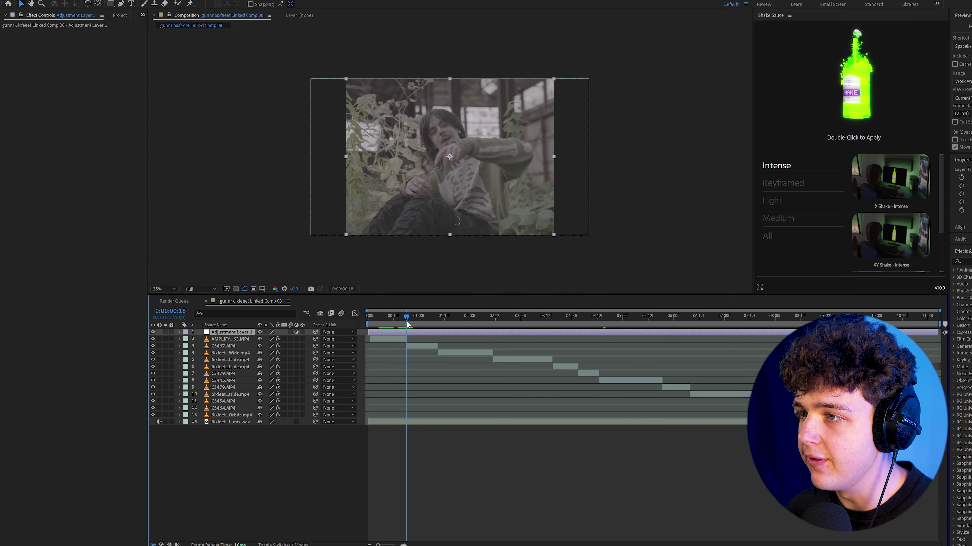
left_click(768, 236)
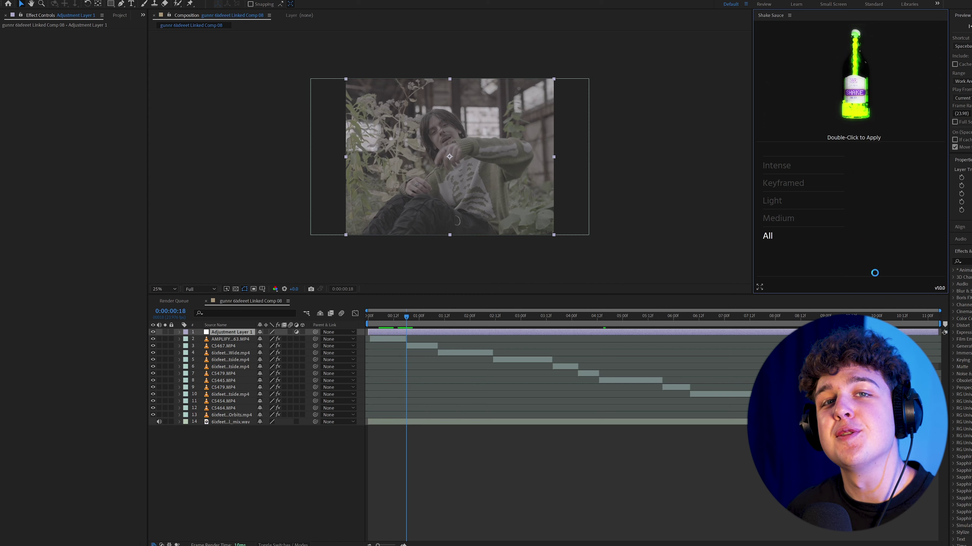
mouse_move(899, 192)
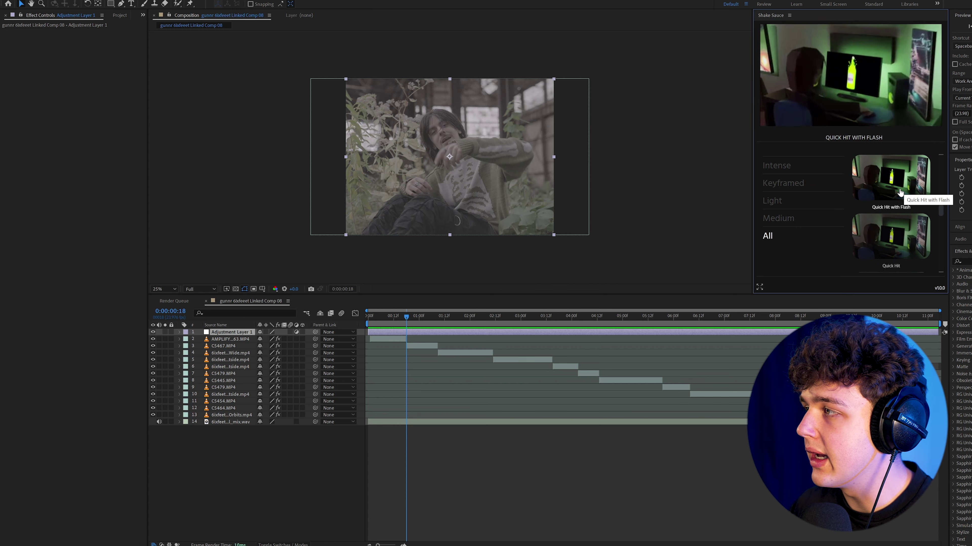
left_click(900, 190)
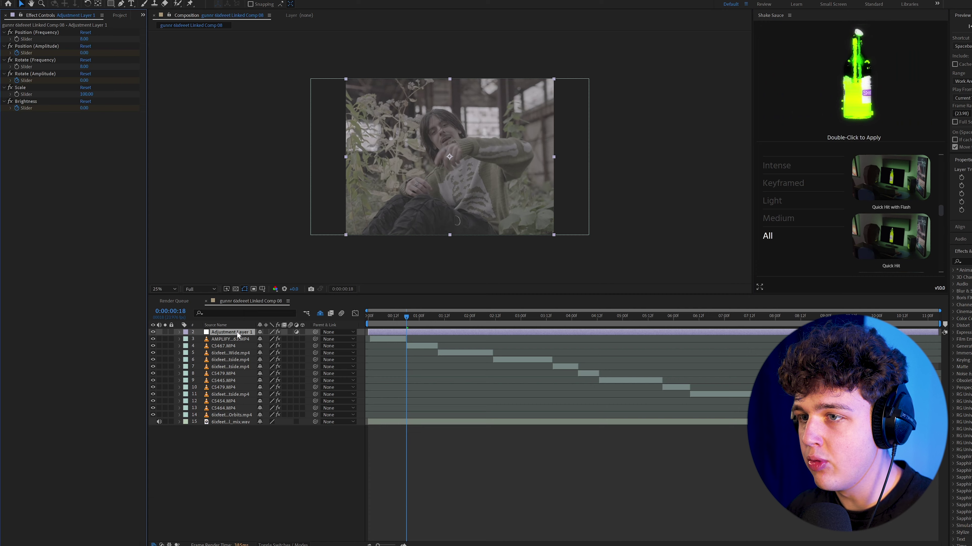
Reveal all the preset's keyframes on the adjustment layer and shift them earlier so the peak keyframes align with the cut at 0:00:00:18.
key("u")
key("super")
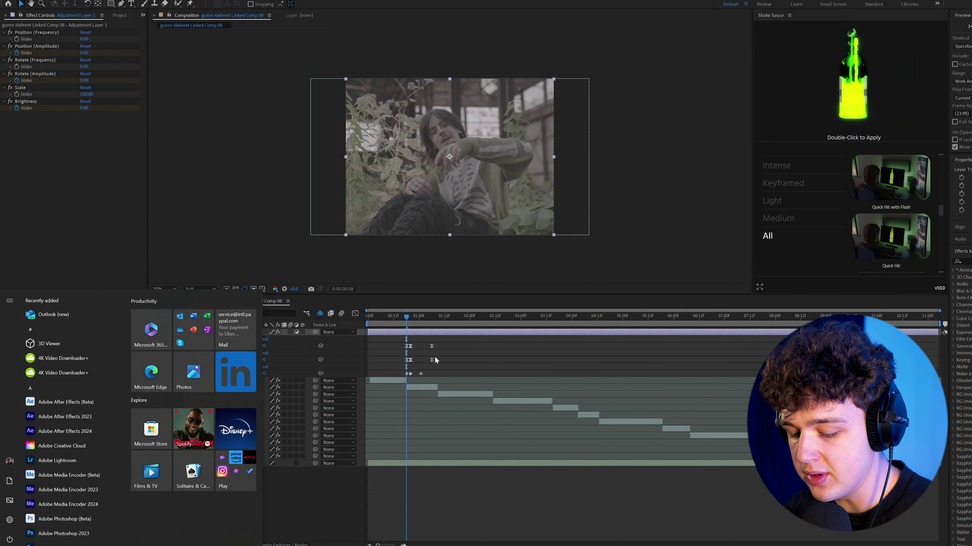
left_click(434, 356)
scroll(412, 352, "up", 5)
scroll(444, 361, "down", 6)
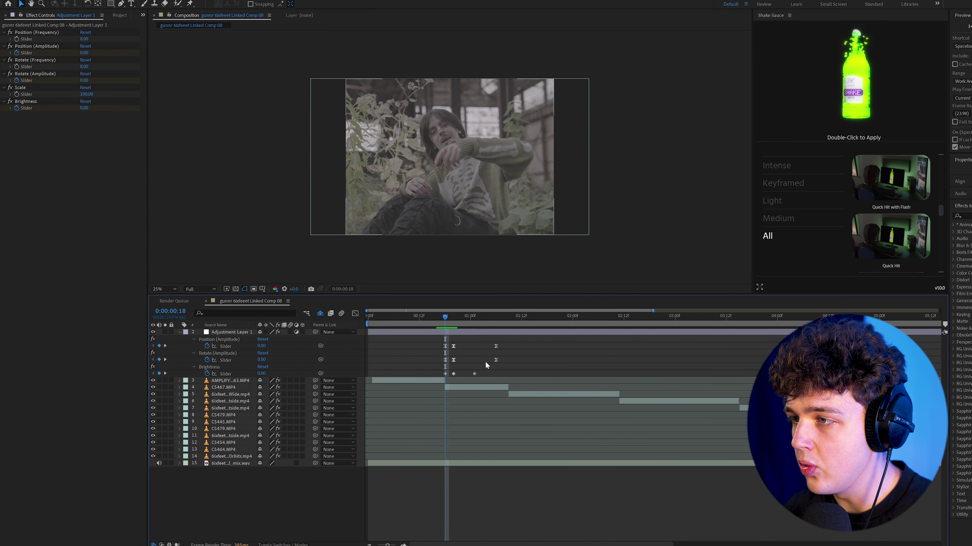
left_click_drag(519, 344, 429, 376)
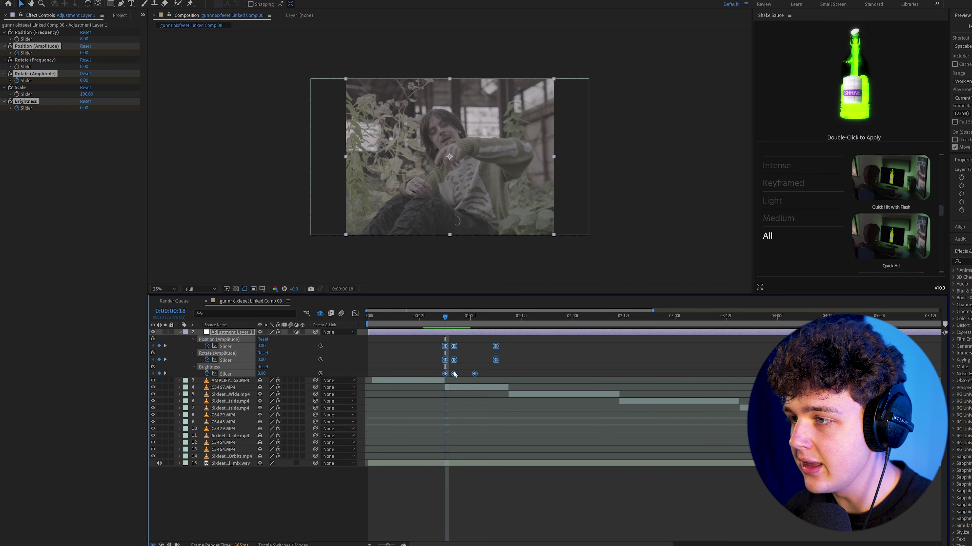
left_click_drag(452, 346, 445, 345)
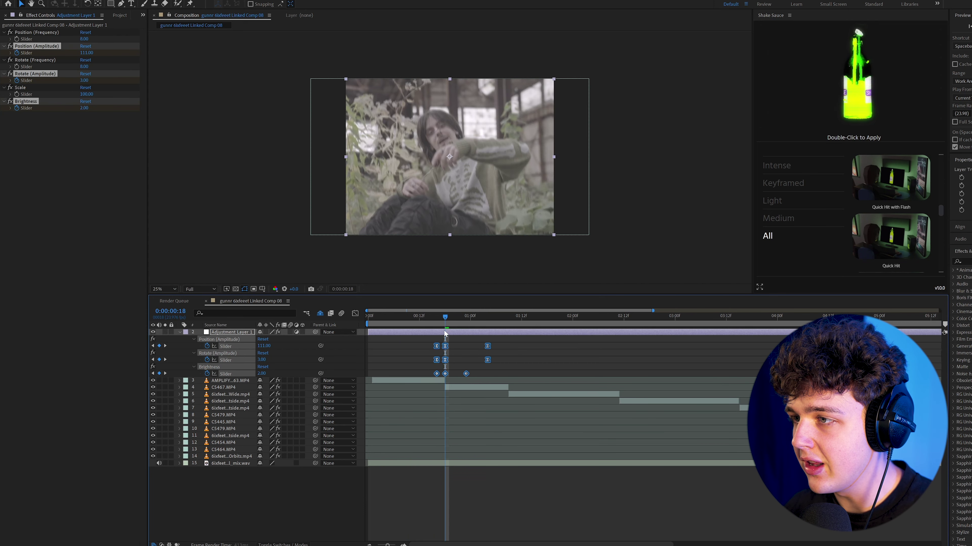
Scrub and play back the quick hit across the first cut to check the shake and flash.
key("j")
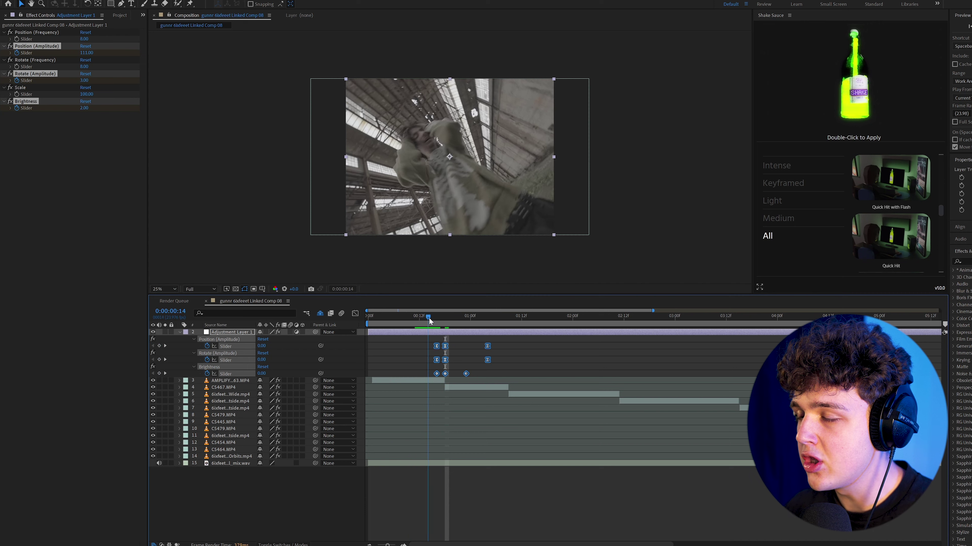
left_click_drag(432, 330, 424, 329)
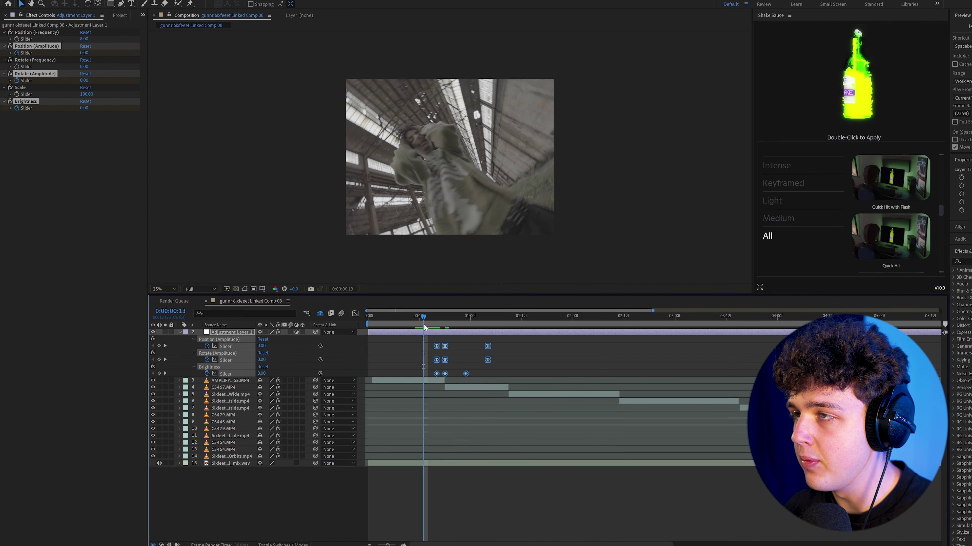
key("space")
left_click(428, 317)
left_click_drag(428, 318, 446, 332)
left_click(318, 496)
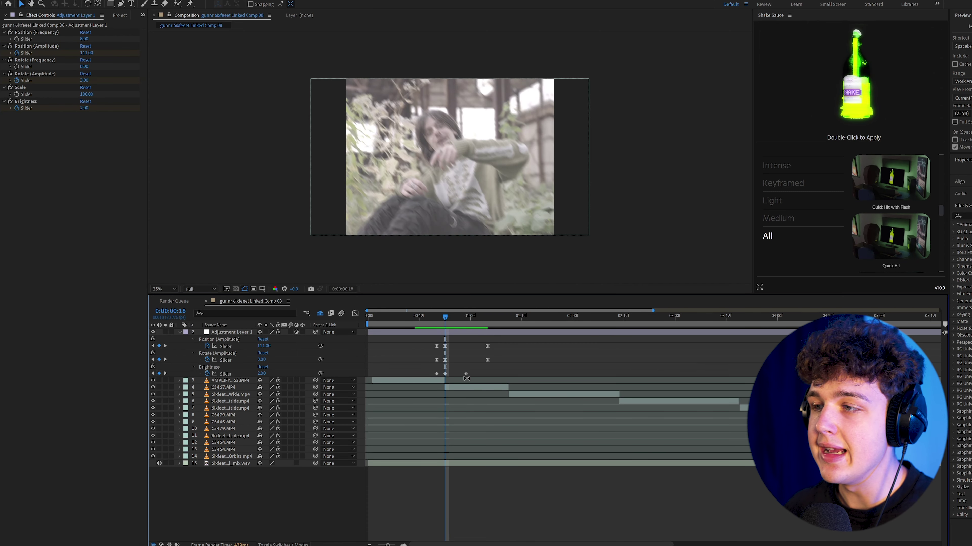
key("space")
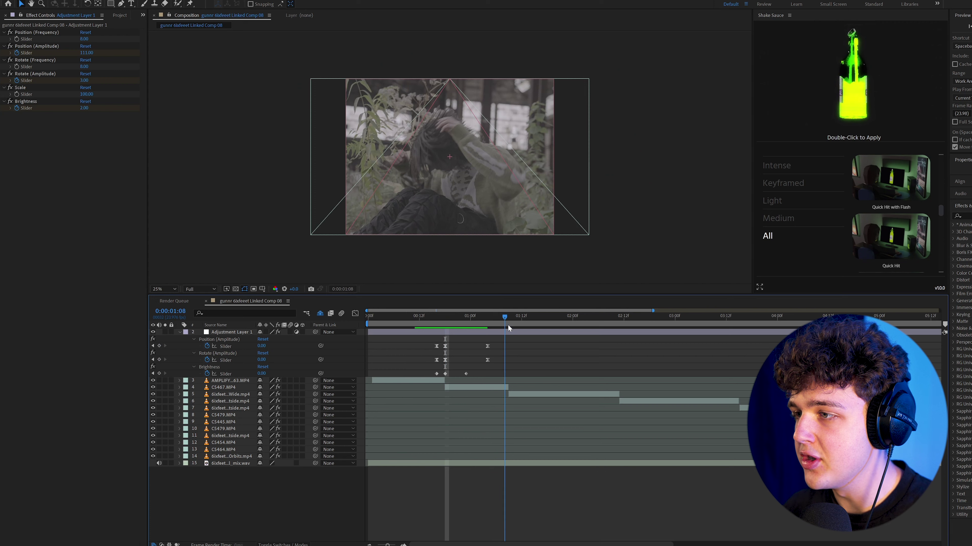
Add a second adjustment layer with the Quick Hit with Flash preset, its peak keyframes aligned to the cut at 0:00:01:09.
right_click(310, 402)
mouse_move(383, 407)
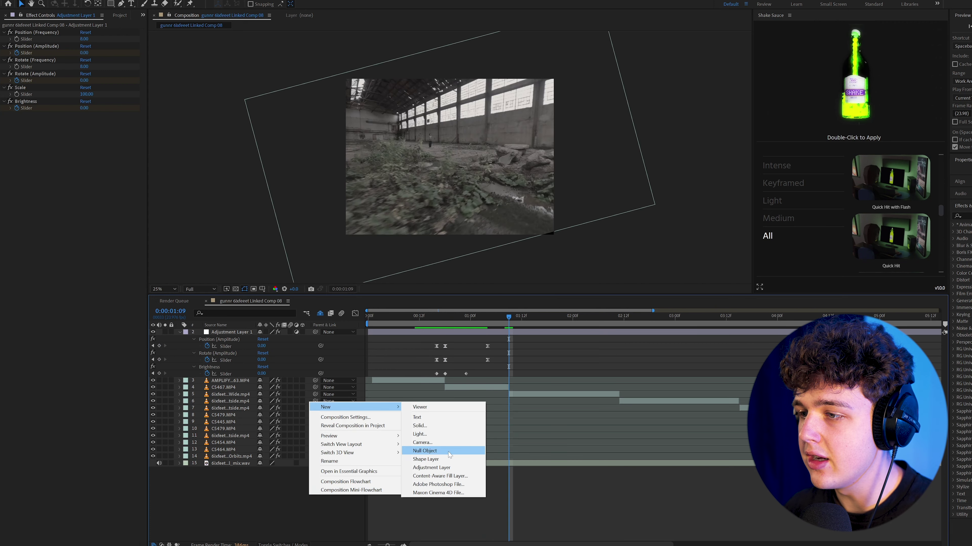
left_click(444, 470)
mouse_move(884, 184)
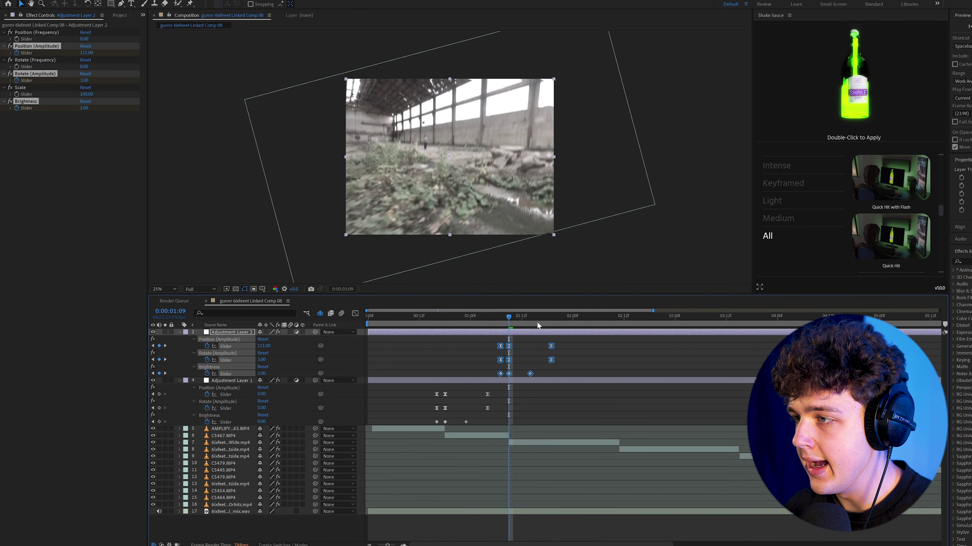
Add a third adjustment layer and apply the Hard Hit With Flash preset at the cut at 0:00:02:11.
left_click_drag(503, 320, 620, 331)
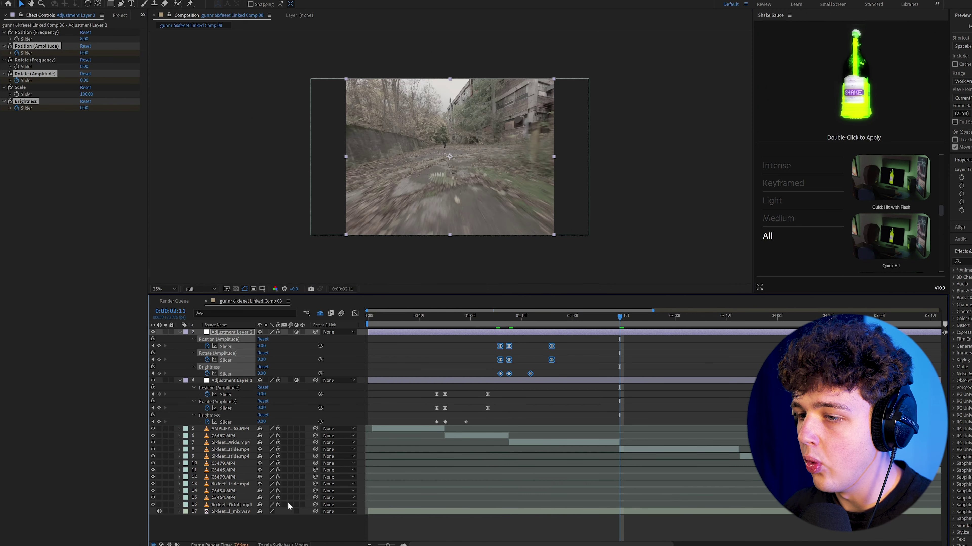
right_click(289, 507)
mouse_move(302, 441)
left_click(424, 498)
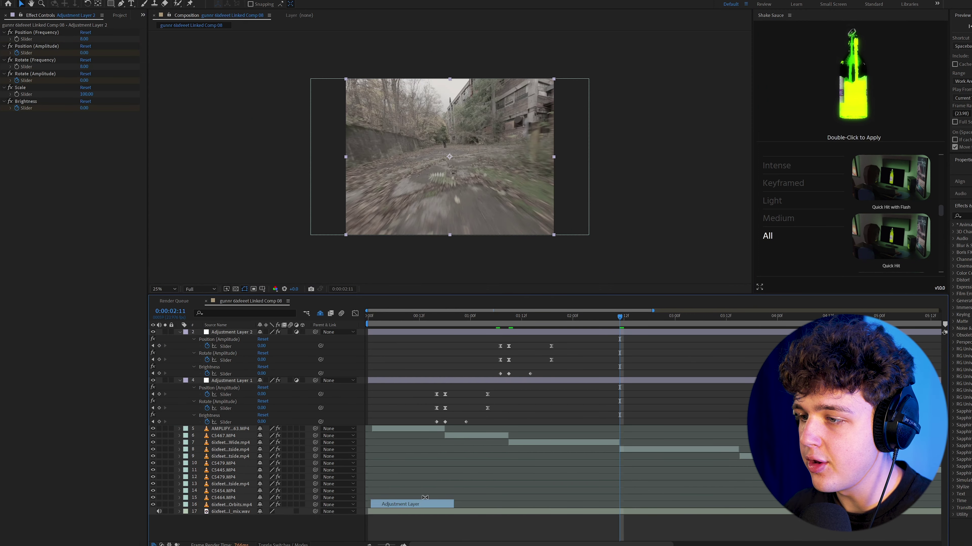
scroll(895, 238, "up", 3)
scroll(902, 245, "down", 1)
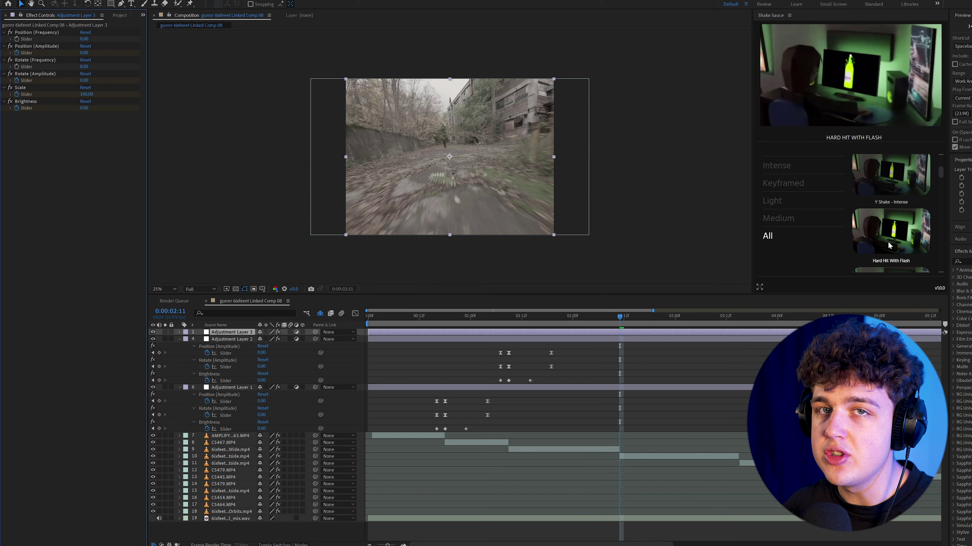
Align the third adjustment layer's peak keyframes with the cut at 0:00:02:11 and play back the hard hit.
left_click_drag(753, 390, 614, 344)
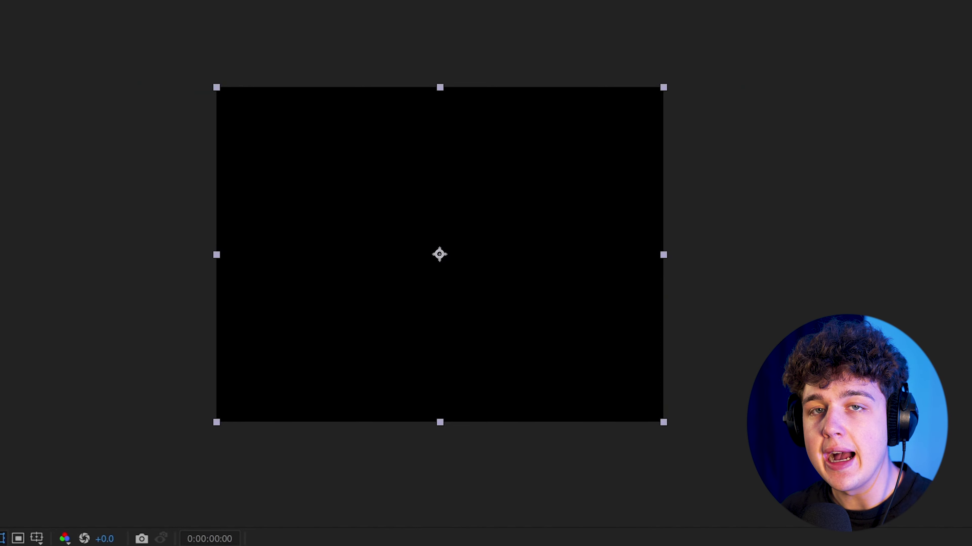
key("space")
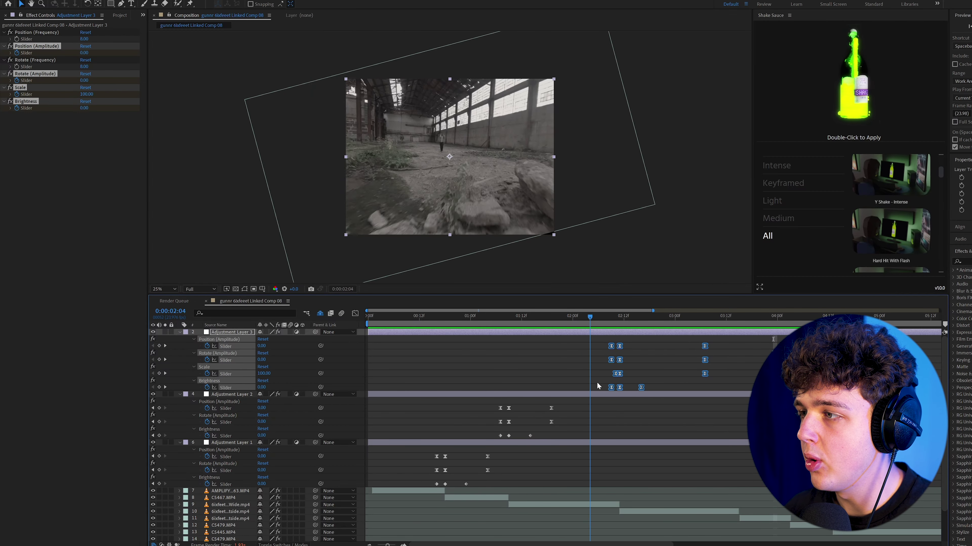
left_click_drag(621, 385, 575, 390)
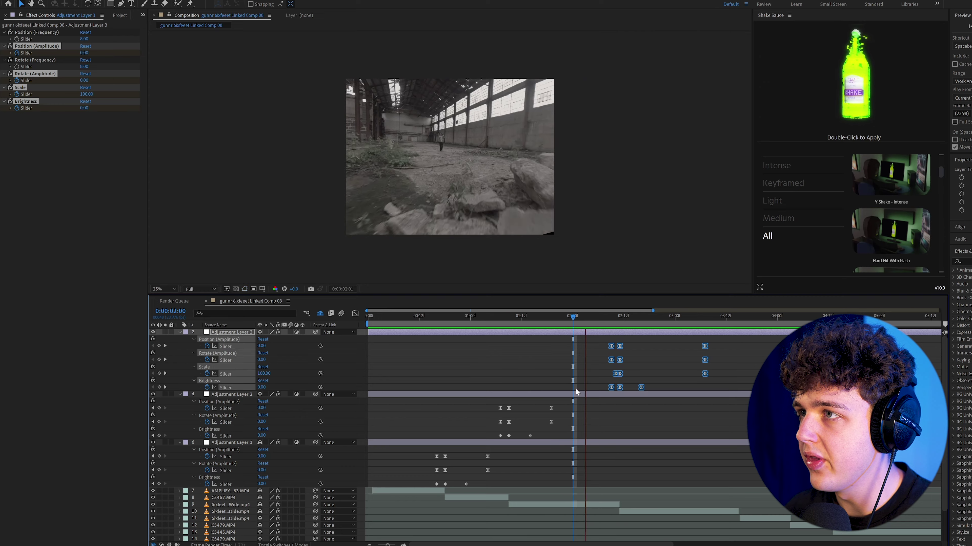